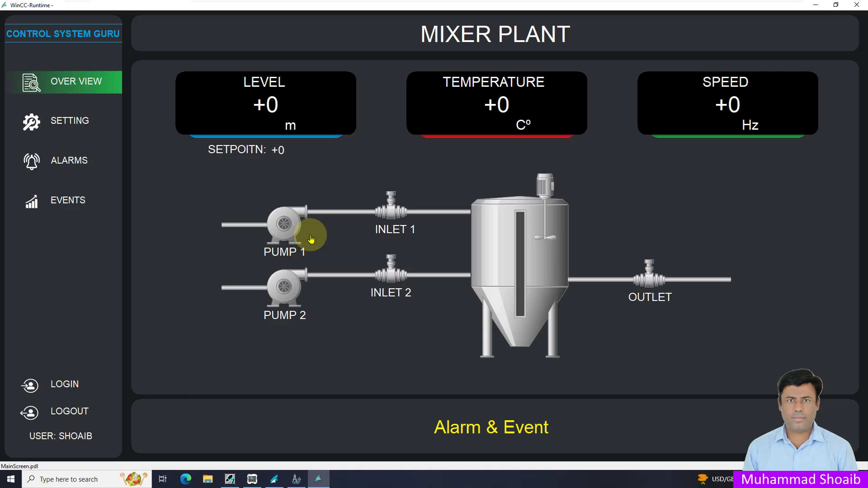
Step: Switch to WinCC Explorer to see the project's Graphics Designer pictures
click(252, 480)
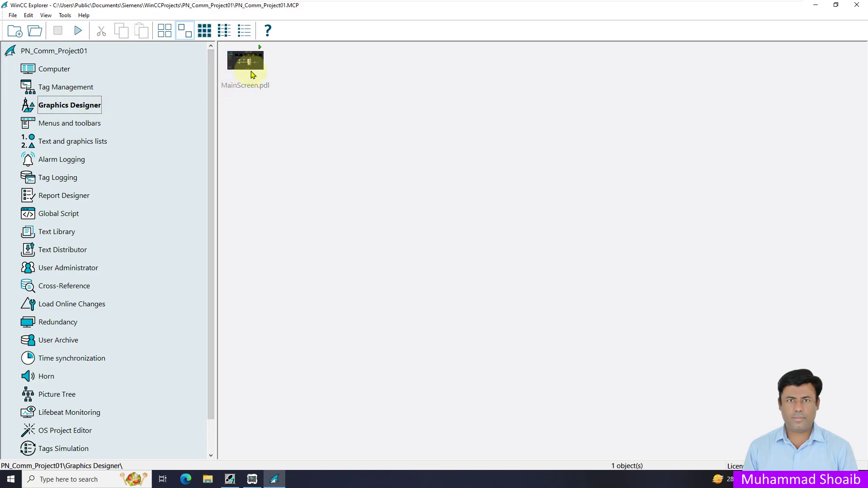
Step: Open MainScreen.pdl so the Mixer Plant overview picture can be edited
right_click(251, 64)
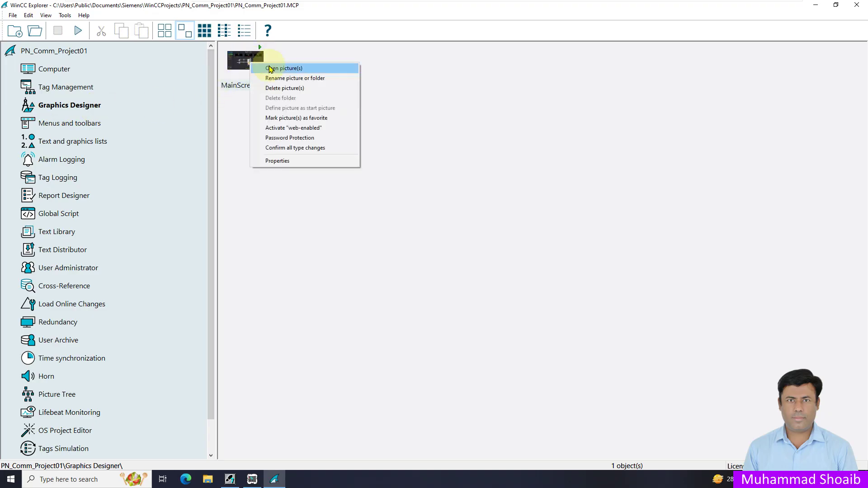
click(272, 69)
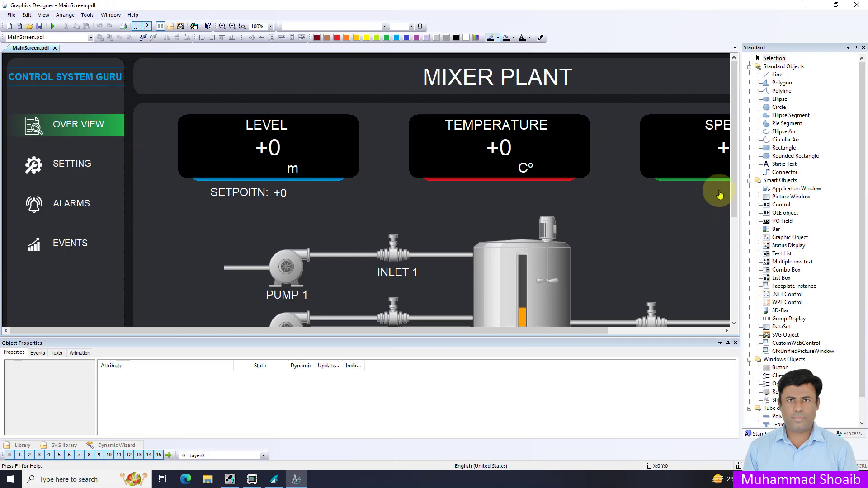
Step: Place a static text reading 'EMERGENCY STOP' above Pump 1 and widen its box to fit
click(776, 165)
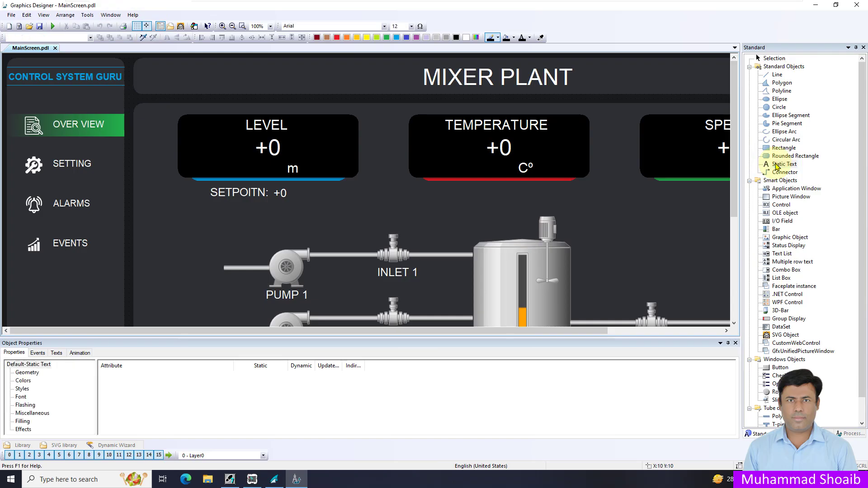
click(260, 275)
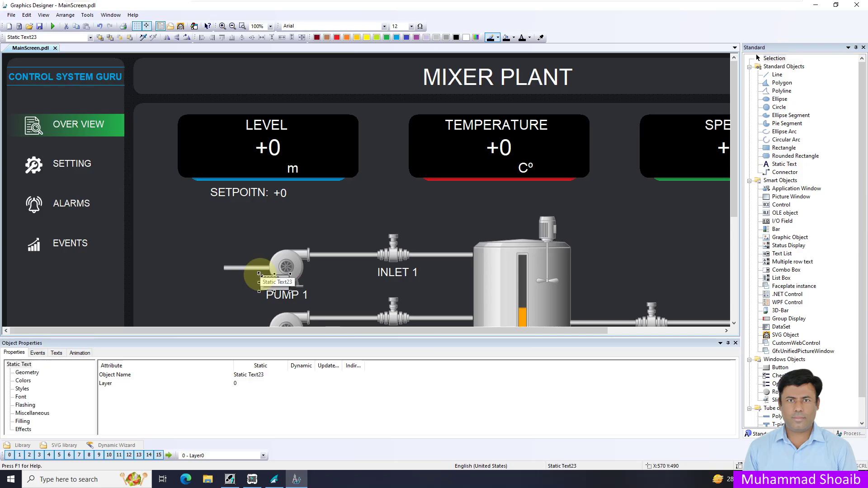
double_click(284, 289)
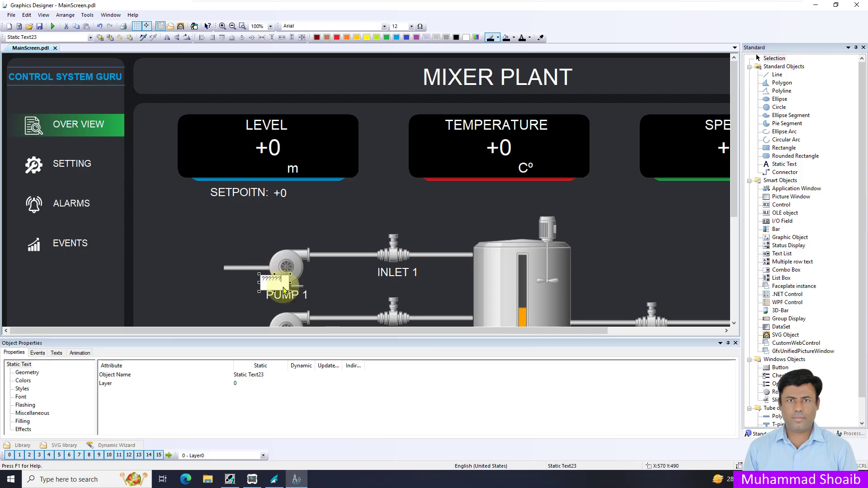
key(BackSpace)
key(BackSpace)
key(BackSpace)
key(BackSpace)
key(BackSpace)
text(S)
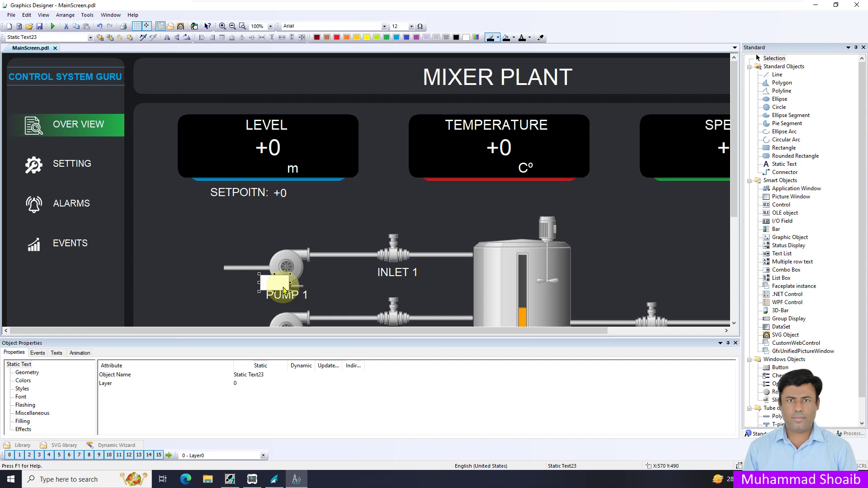
text(MERGENC)
text(Y STOP)
key(Return)
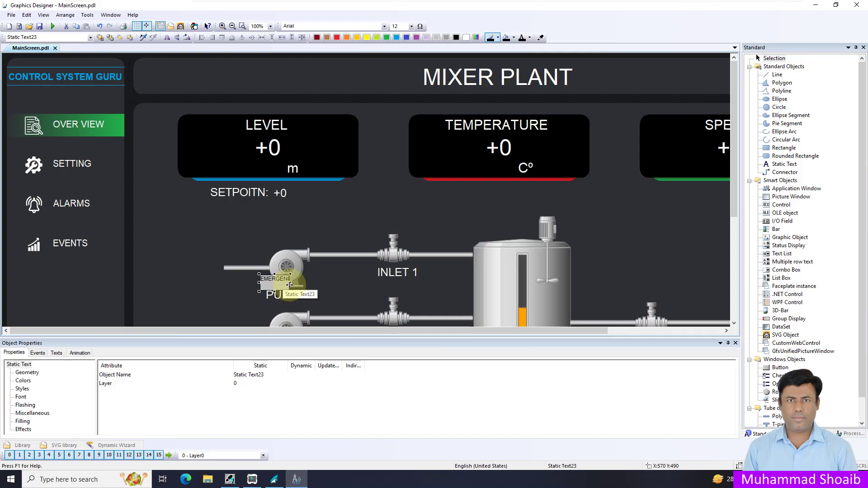
drag(295, 283, 342, 283)
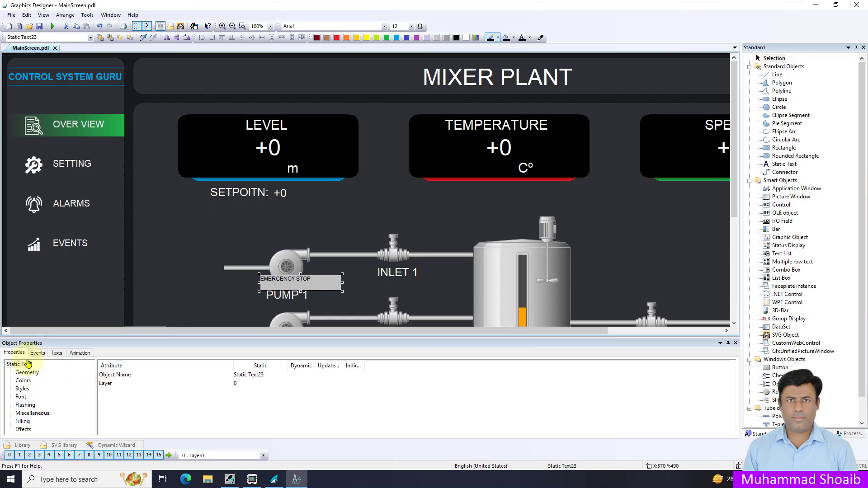
Step: Turn Global Color Scheme off, set the fill pattern to transparent and border line weight to 0
click(23, 429)
double_click(127, 388)
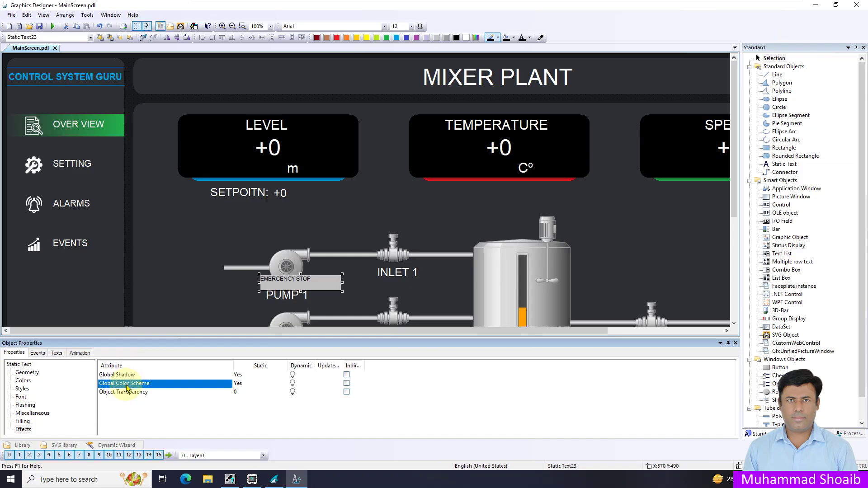
click(22, 389)
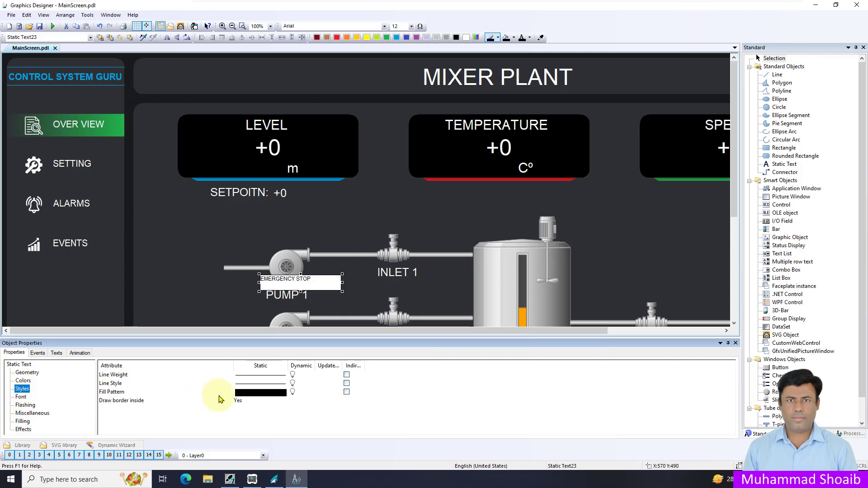
double_click(244, 397)
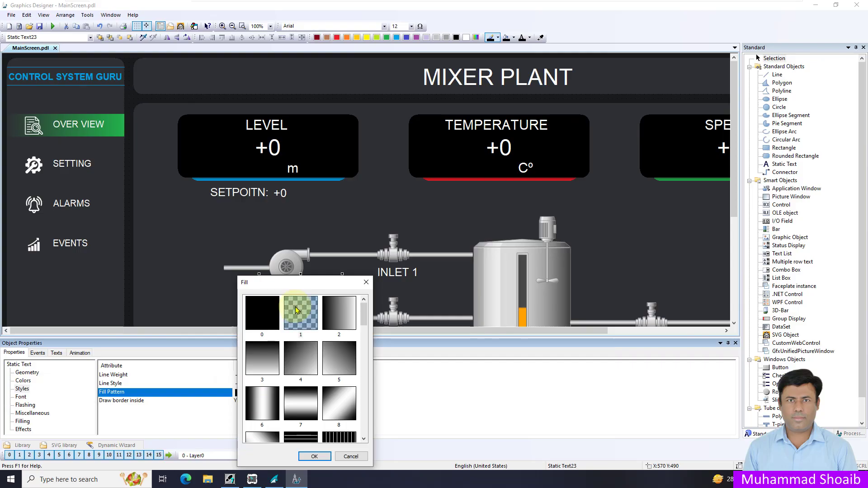
click(315, 457)
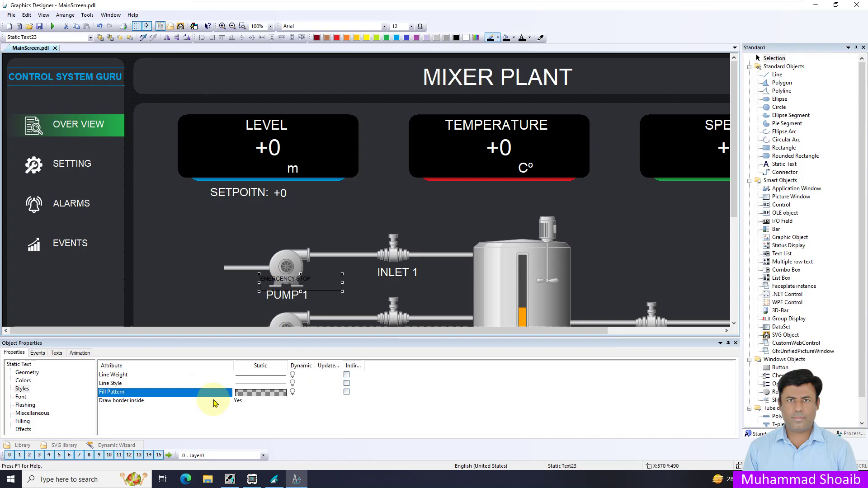
click(282, 377)
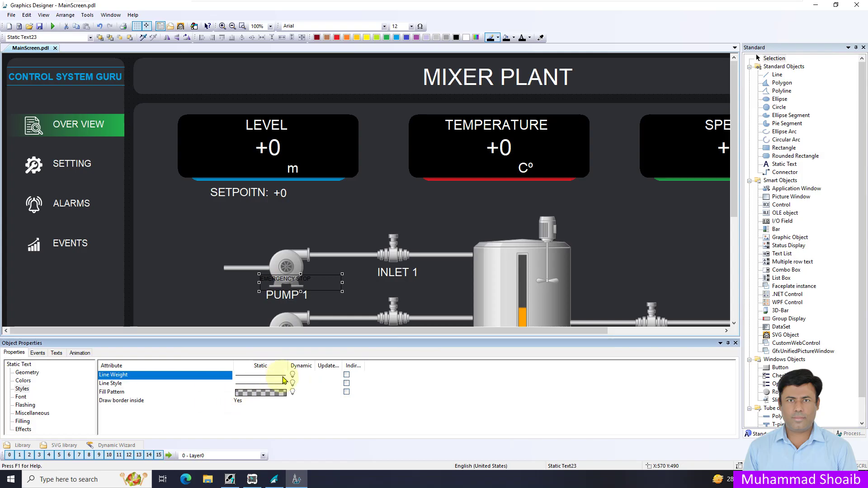
double_click(284, 378)
click(309, 408)
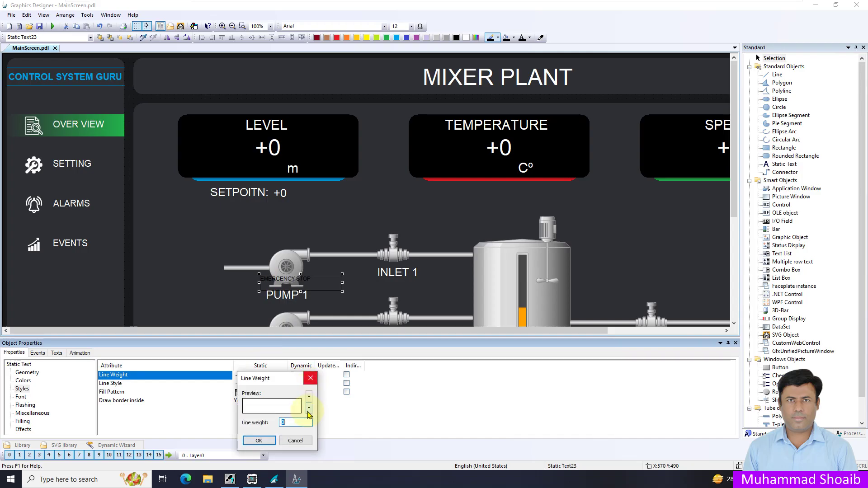
click(265, 441)
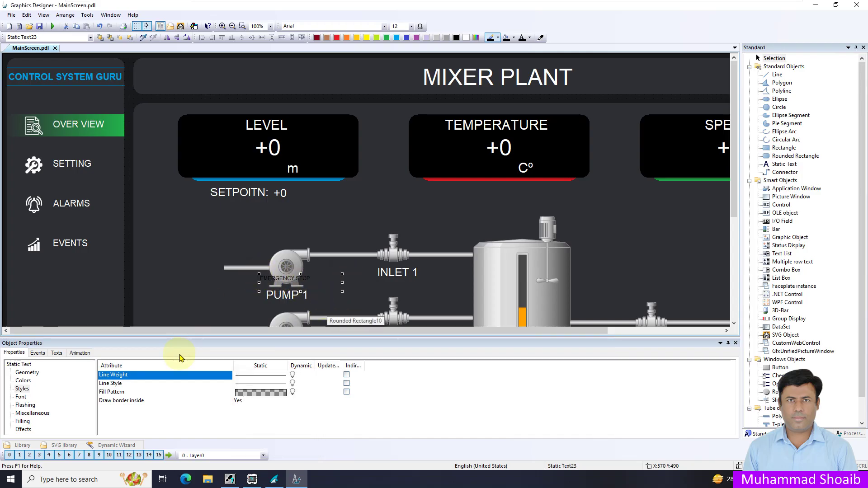
Step: Set the EMERGENCY STOP font size to 20 and widen the box to fit
click(21, 397)
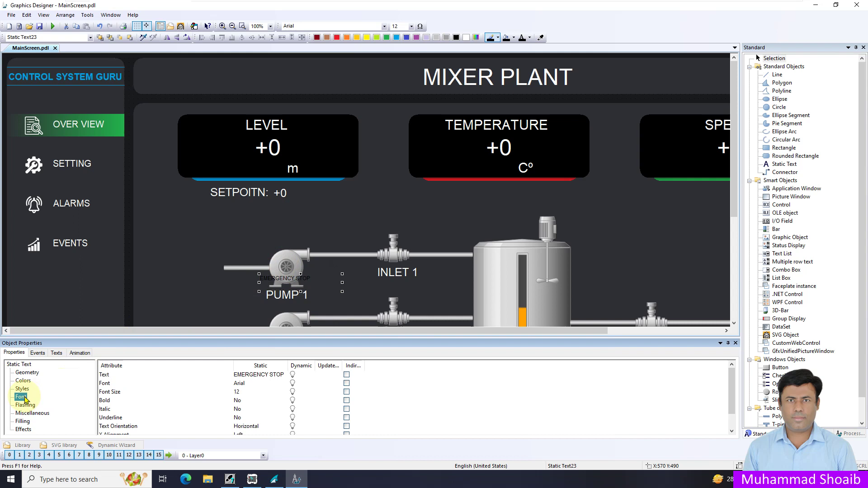
click(145, 391)
double_click(241, 392)
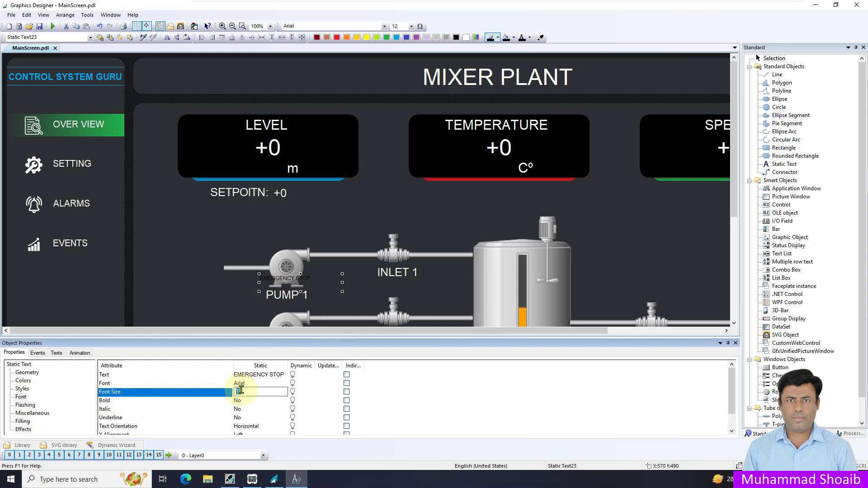
text(20)
key(Return)
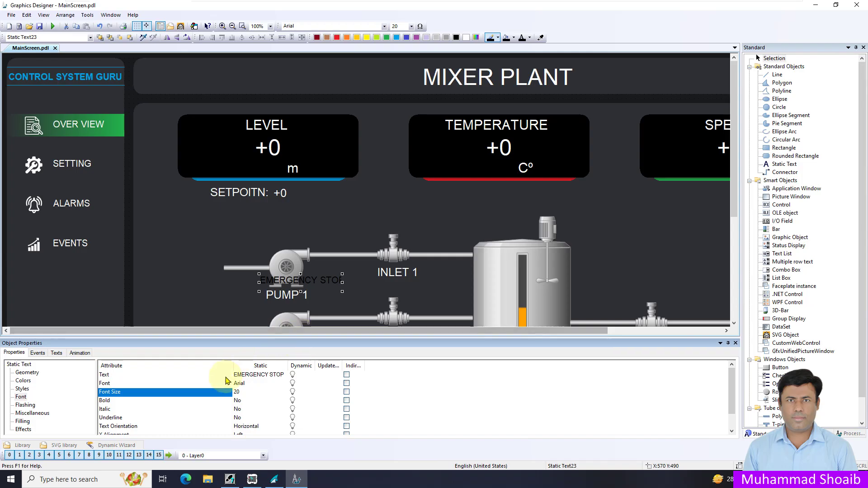
drag(342, 282, 347, 282)
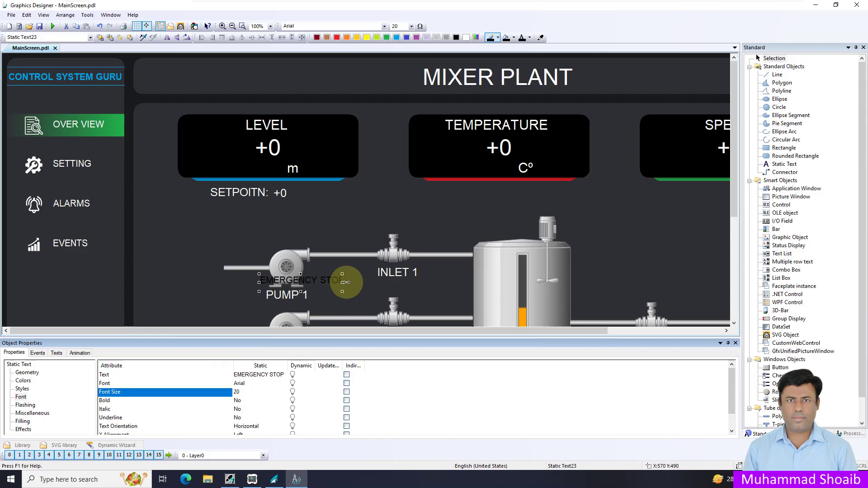
Step: Make the font colour red and nudge the text slightly left above PUMP 1
click(23, 381)
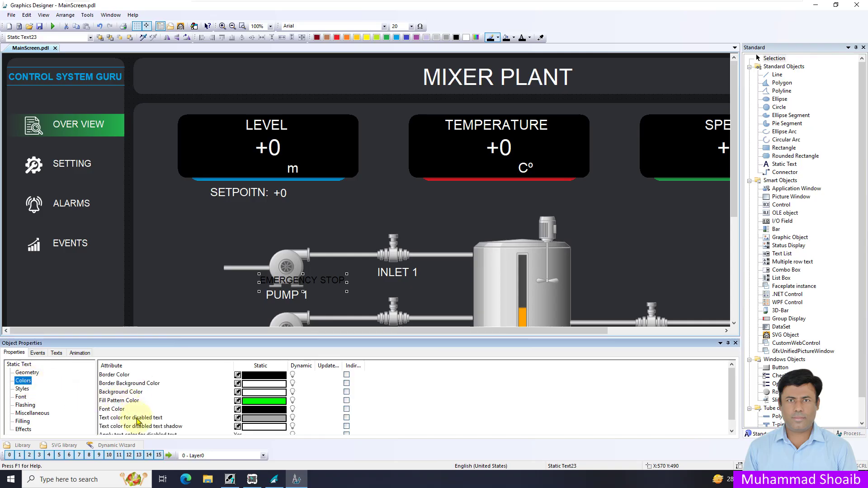
click(125, 409)
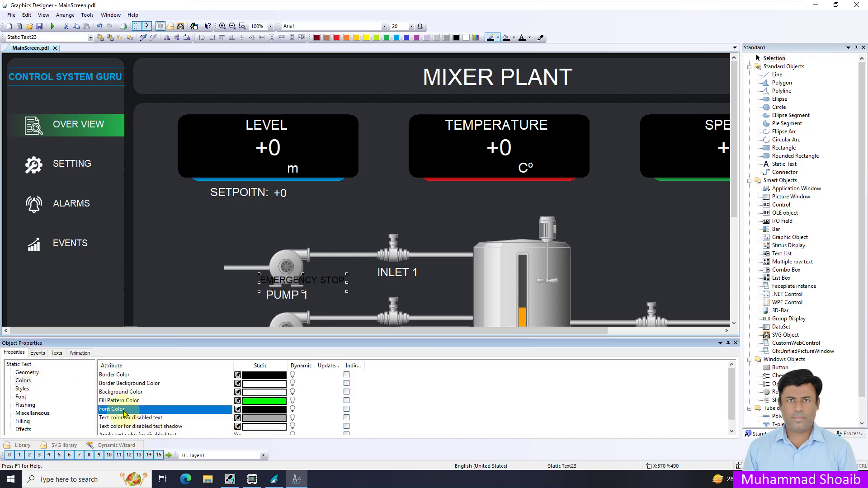
double_click(253, 409)
click(319, 280)
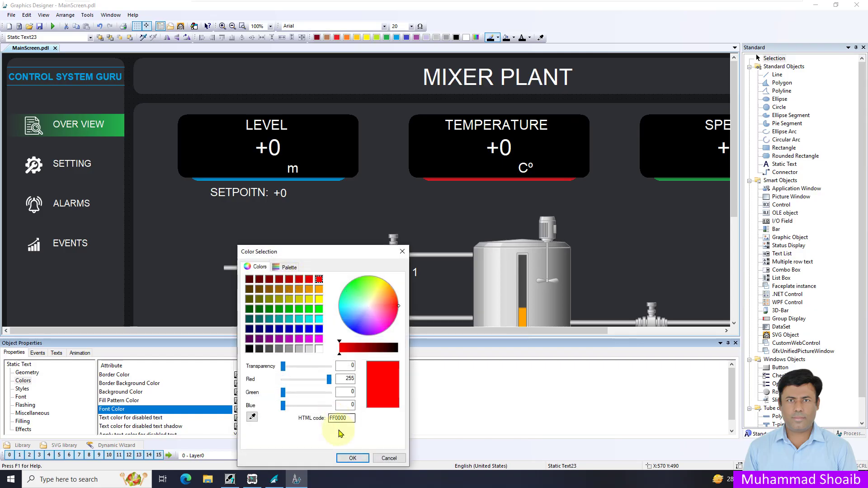
click(352, 458)
drag(302, 284, 286, 290)
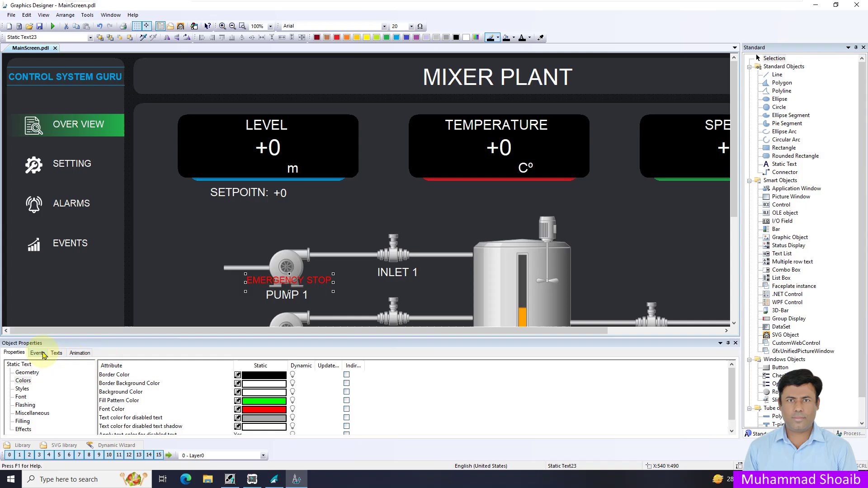
Step: Set the Miscellaneous > Display attribute of EMERGENCY STOP to No
click(266, 279)
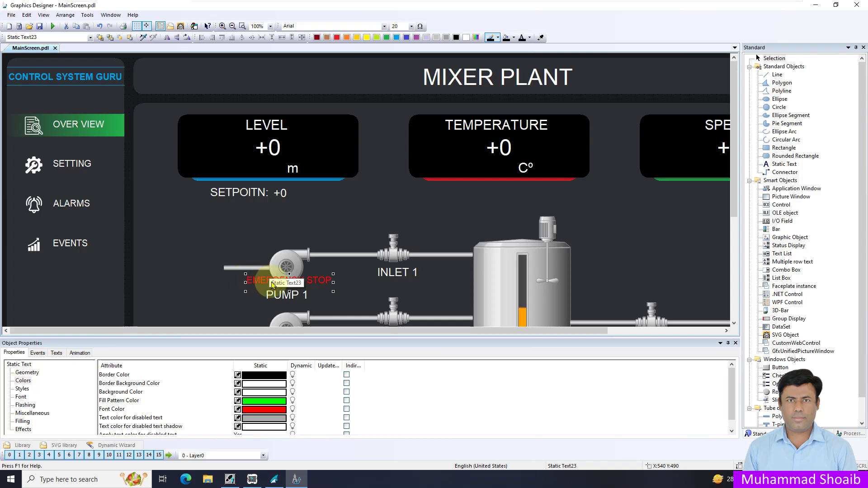
click(67, 421)
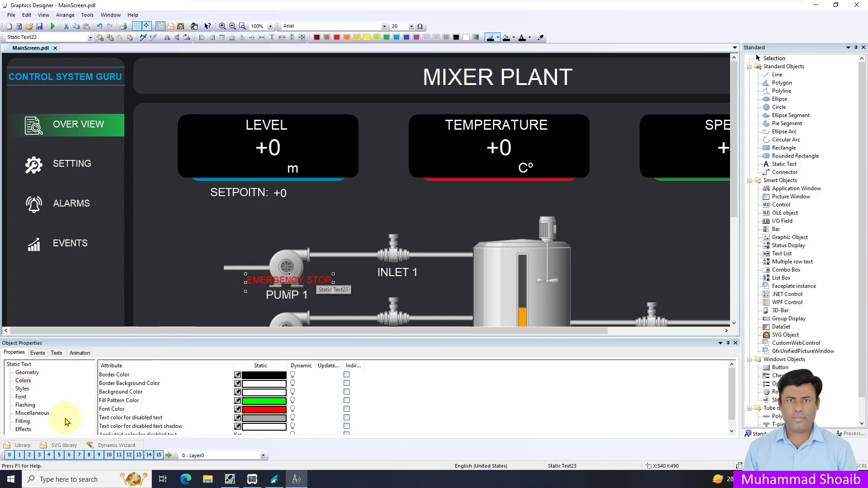
click(28, 414)
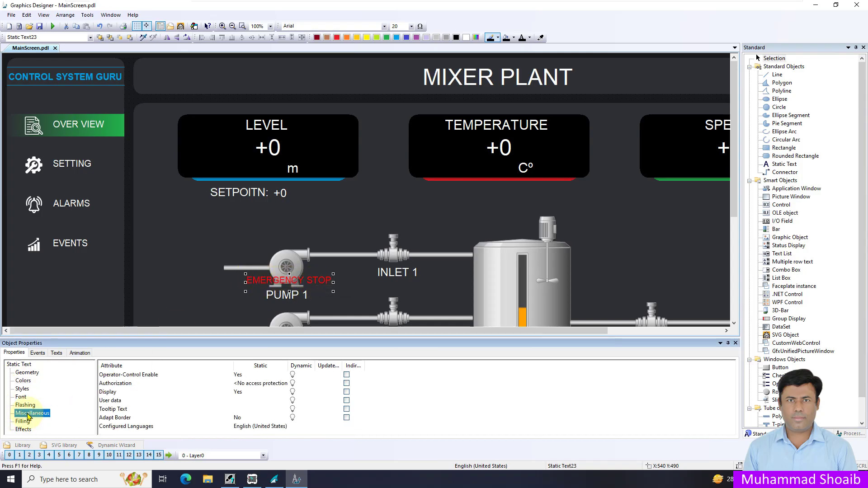
double_click(253, 392)
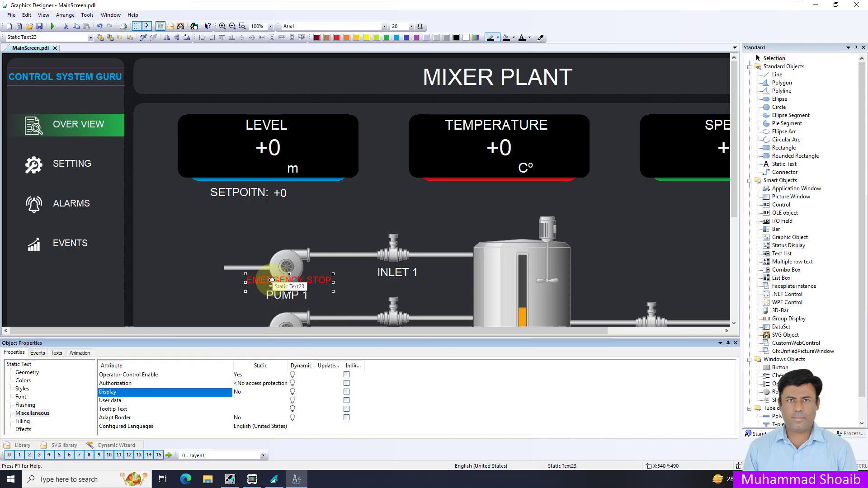
Step: Link Display to tag Pump1_EStop as Boolean, showing Yes when TRUE and No when FALSE
right_click(299, 396)
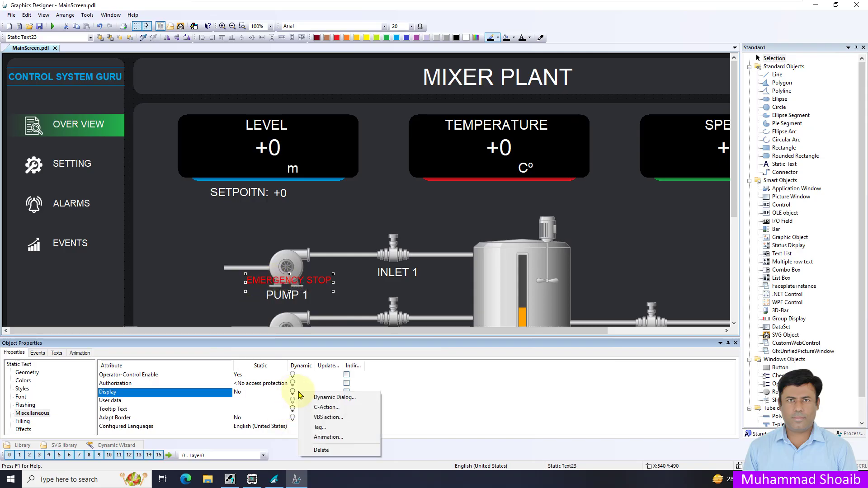
click(319, 397)
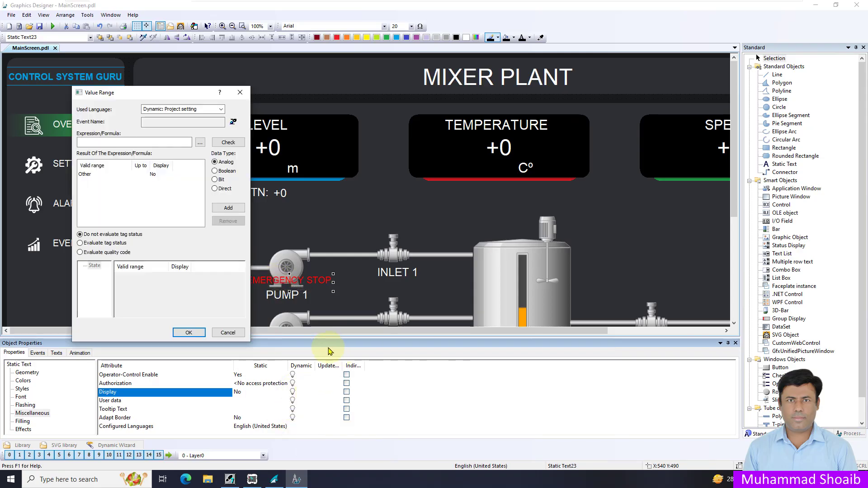
click(200, 143)
click(221, 149)
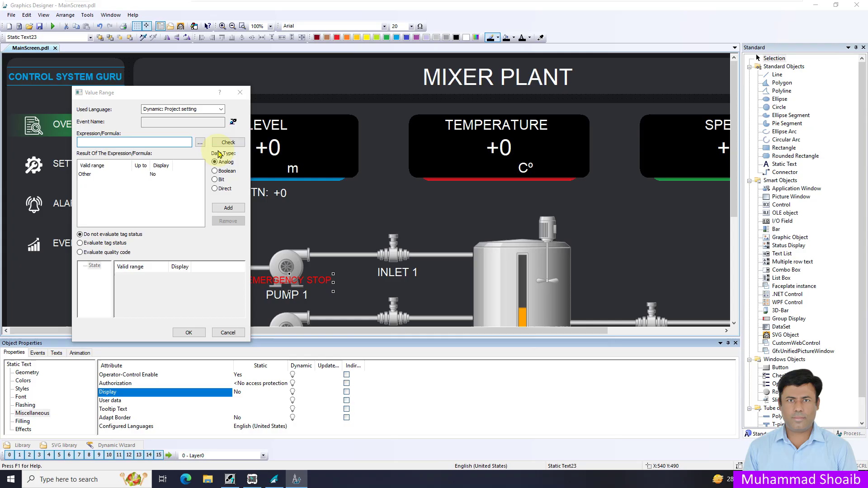
click(432, 206)
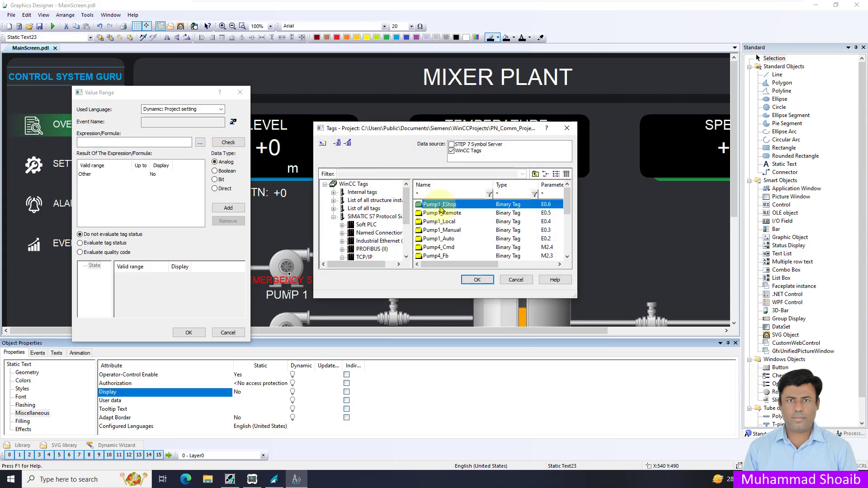
click(474, 280)
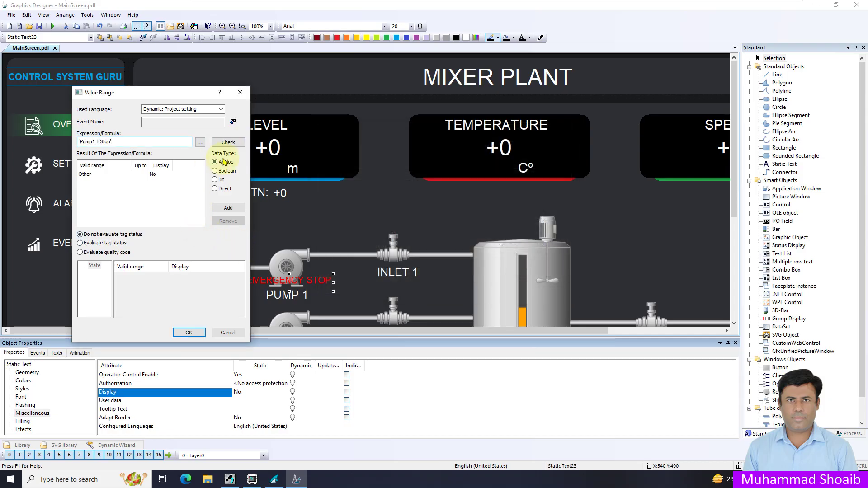
click(228, 174)
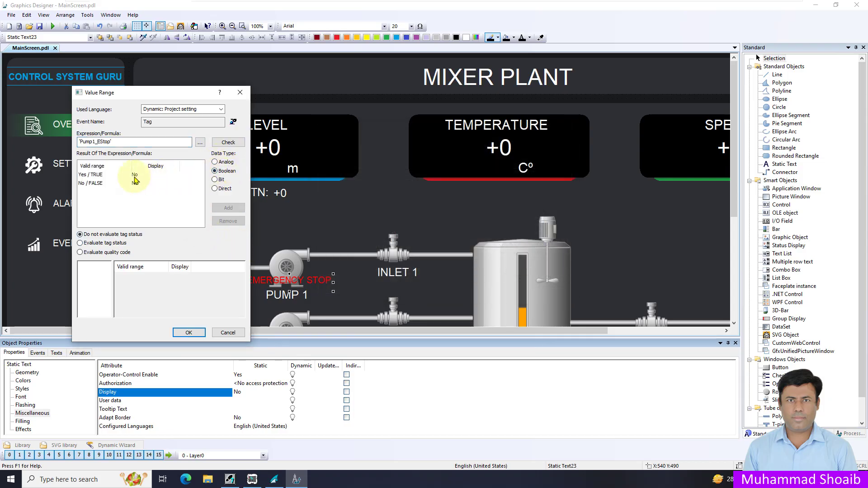
double_click(140, 175)
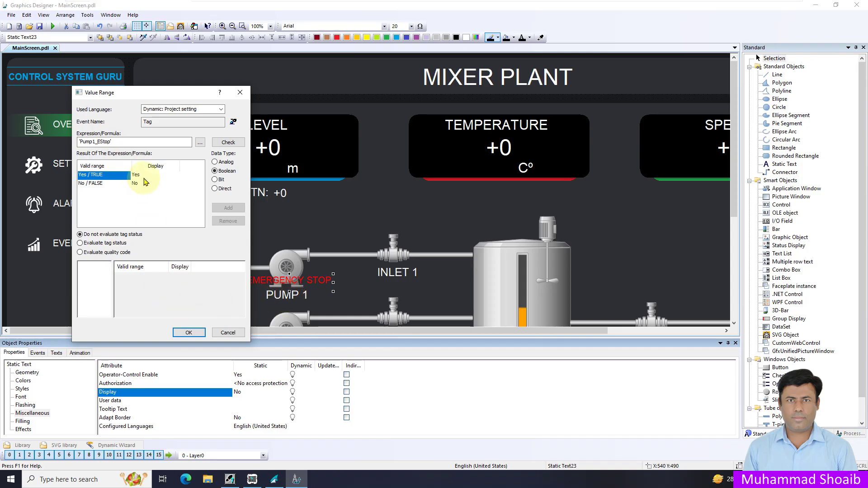
Step: Apply the Display rule, then select Flashing Text Active under the Flashing properties
click(189, 333)
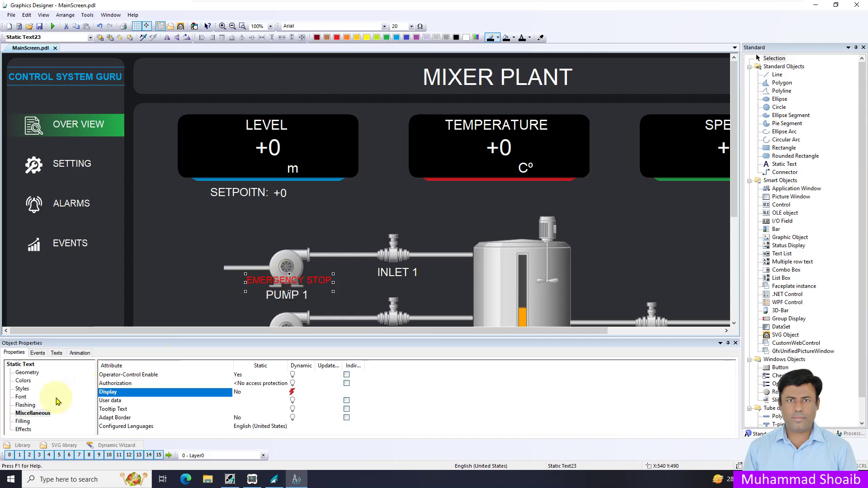
click(25, 405)
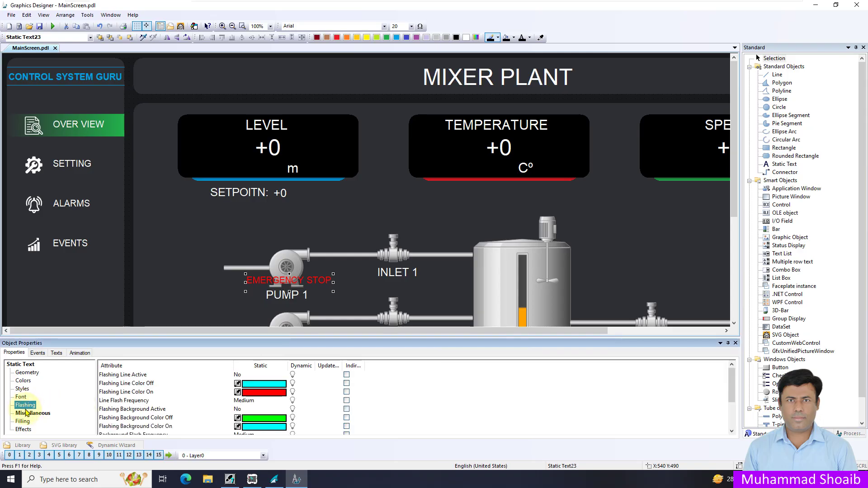
scroll(176, 407, down, 1)
scroll(175, 407, down, 1)
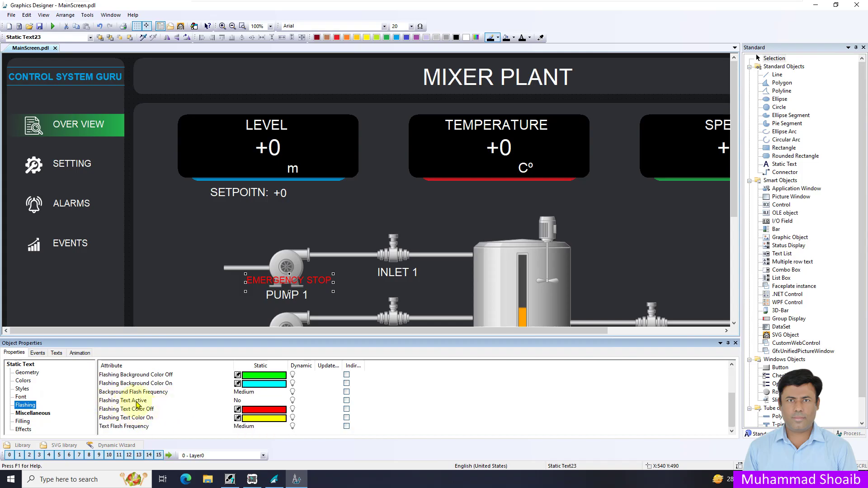
click(297, 401)
Step: Make Flashing Text Active dynamic on Boolean tag Pump1_EStop, set to Yes when TRUE, and apply
right_click(298, 401)
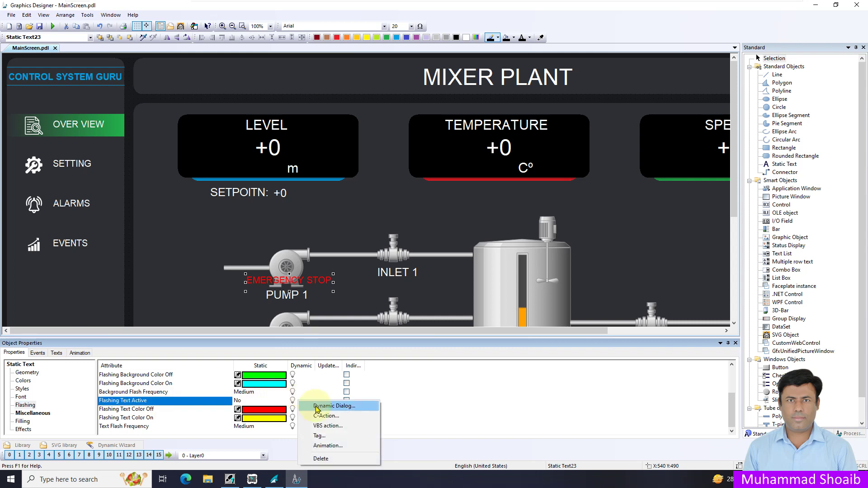
click(318, 407)
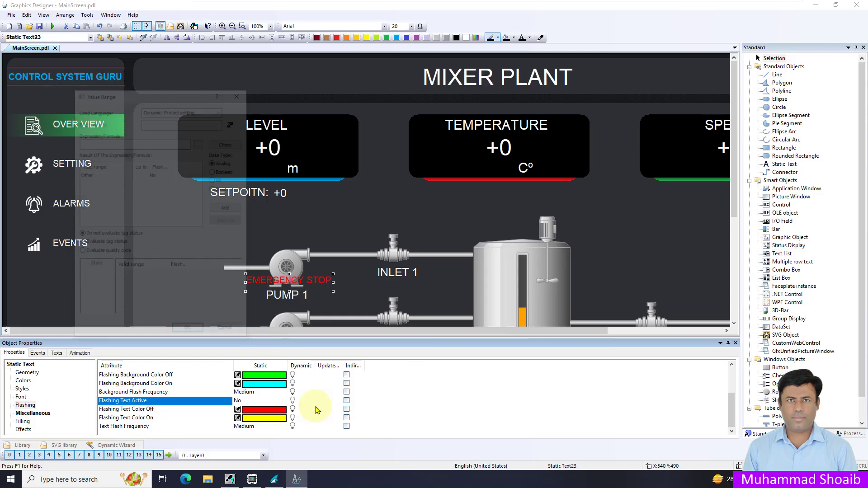
click(199, 143)
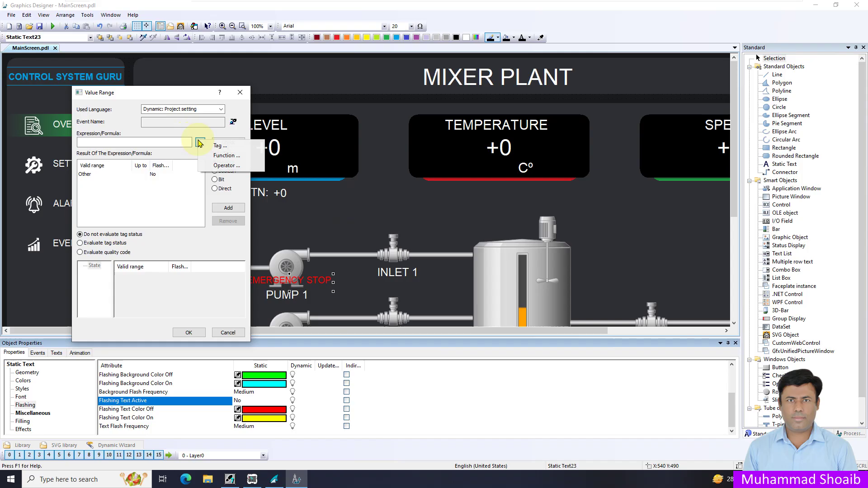
click(221, 142)
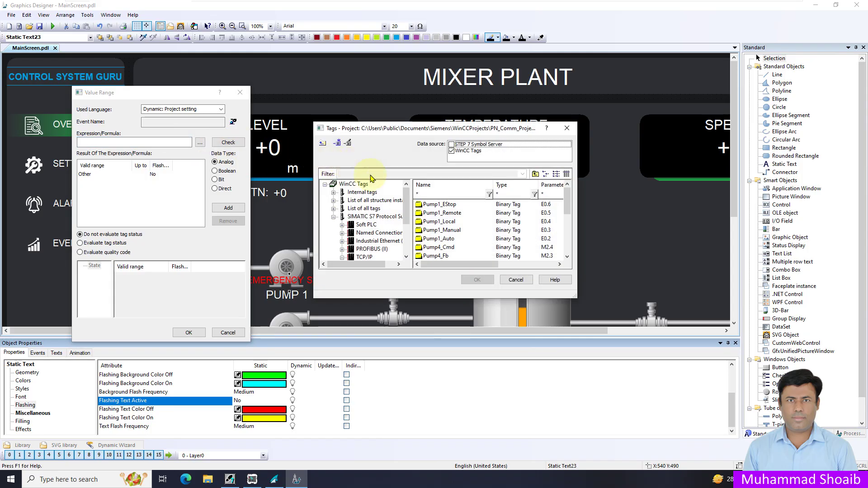
click(438, 205)
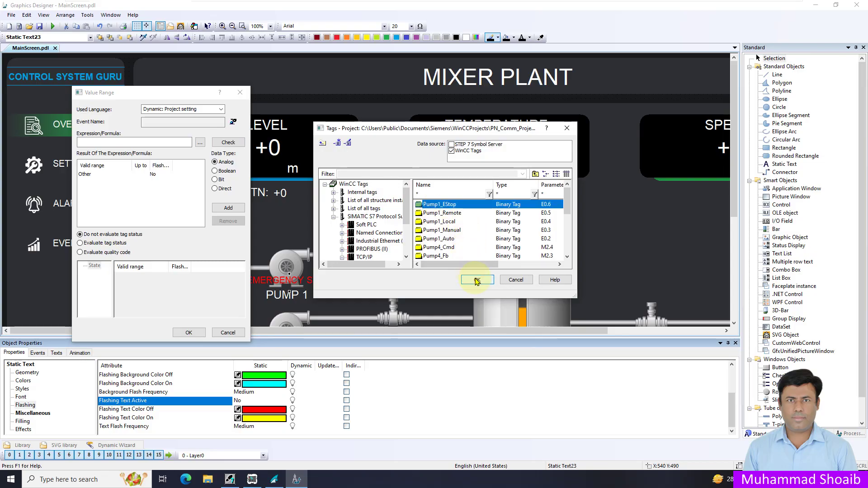
click(477, 280)
click(228, 171)
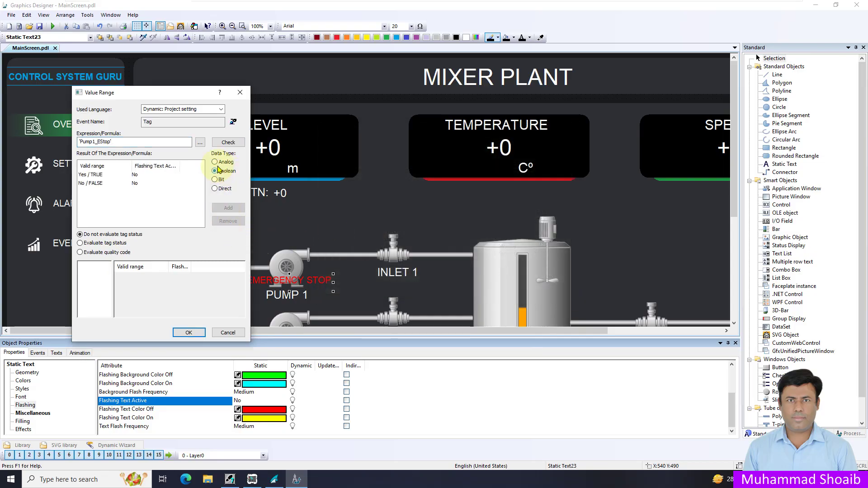
double_click(137, 175)
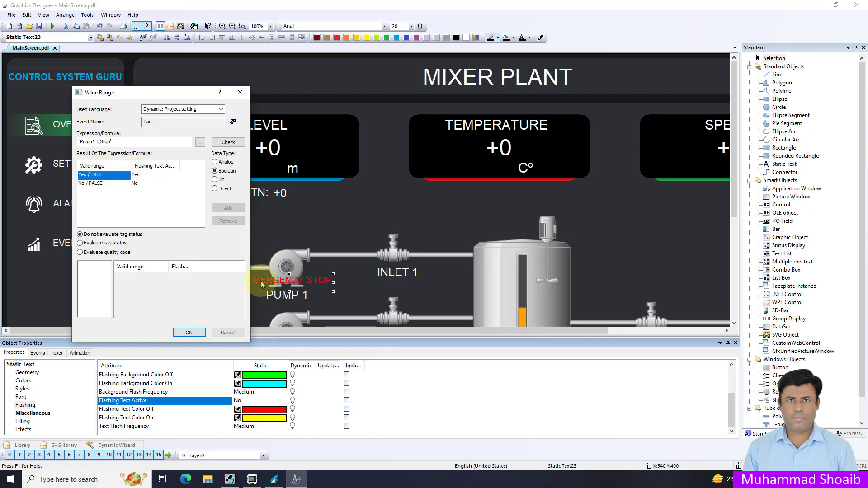
drag(122, 93, 102, 92)
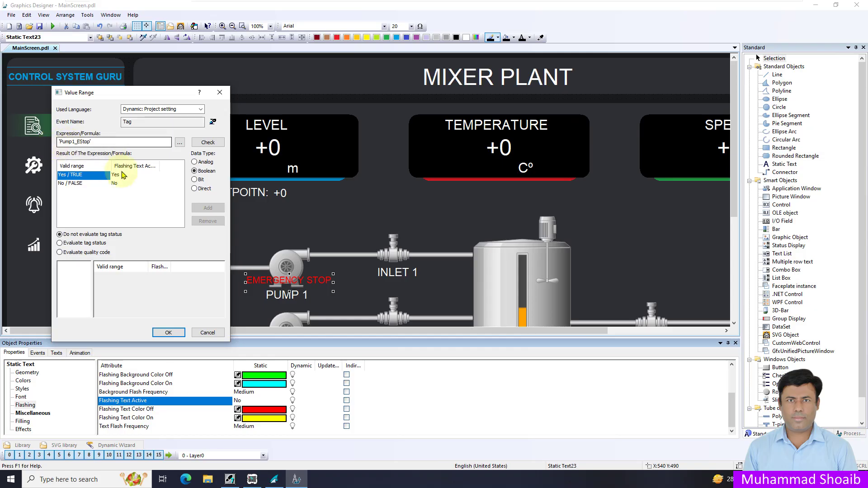
click(172, 334)
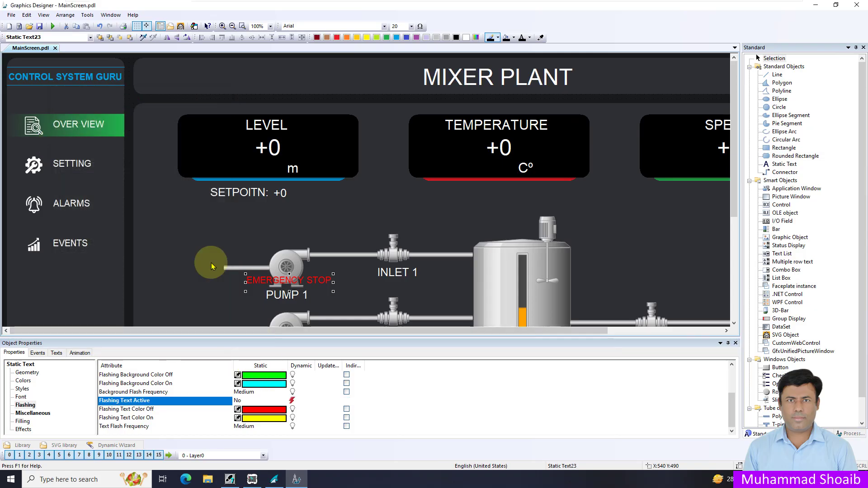
Step: Run the project and toggle PLCSIM input IB0 bit 6 on then off to test EMERGENCY STOP
click(53, 25)
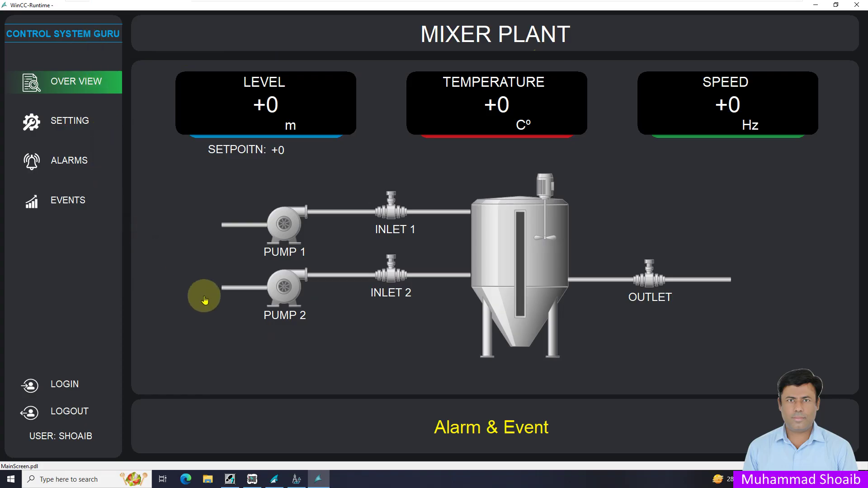
click(253, 480)
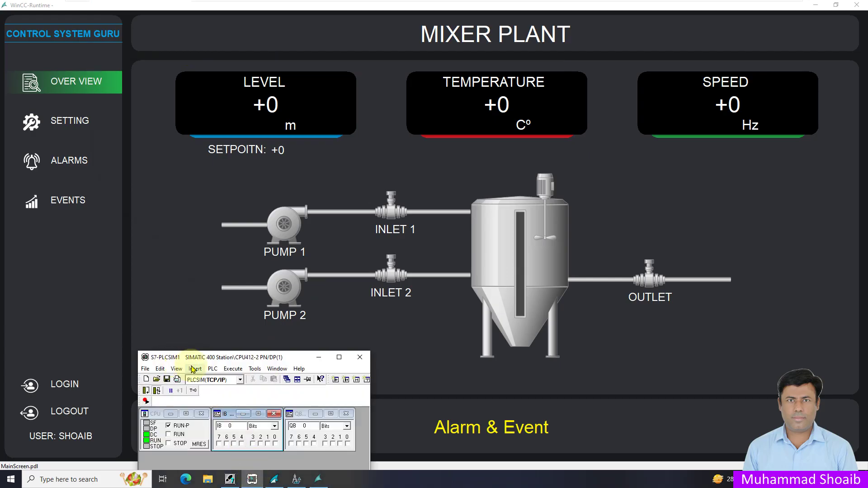
click(227, 444)
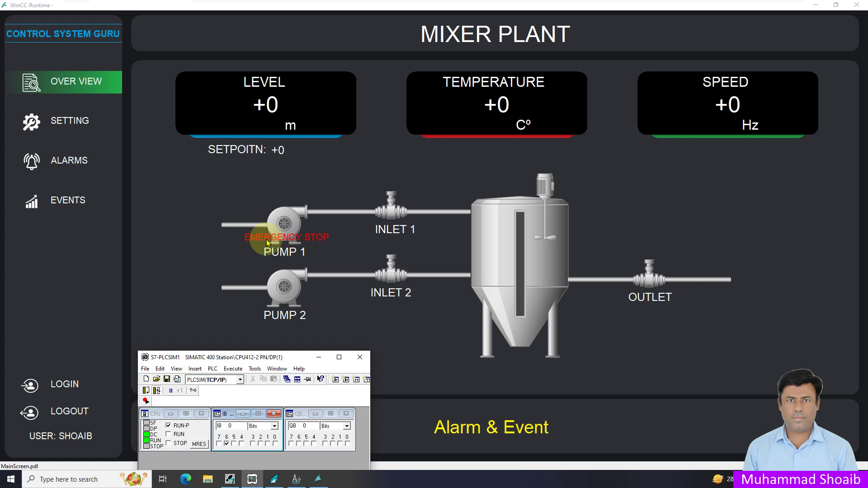
click(228, 448)
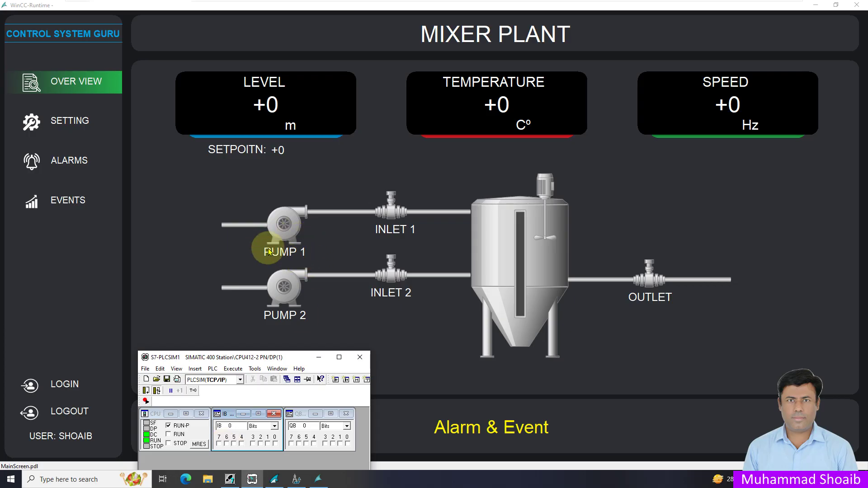
click(319, 358)
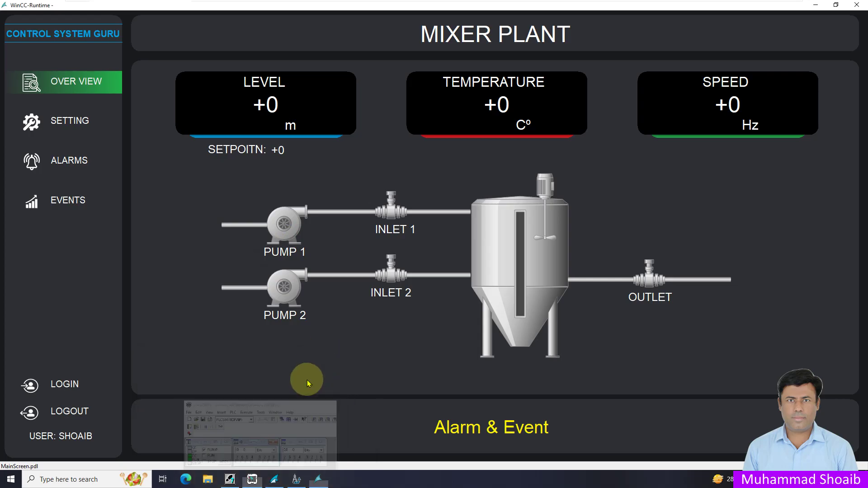
Step: Select the EMERGENCY STOP text and show its Flashing properties
click(297, 479)
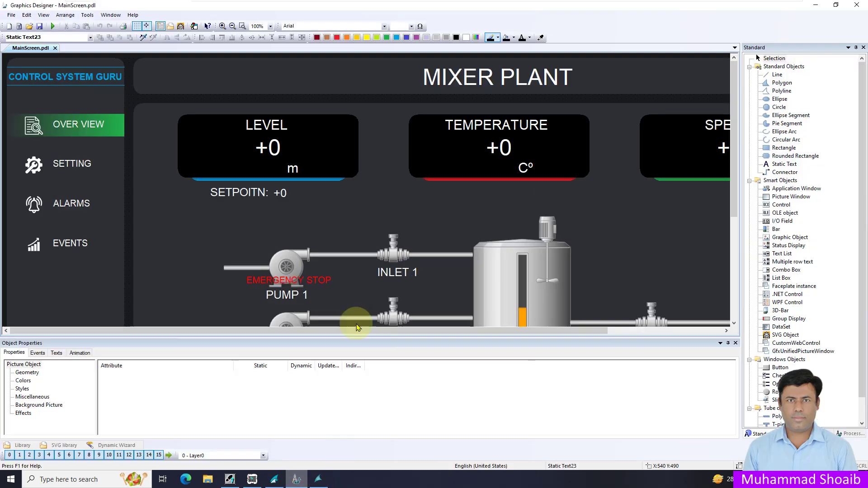
click(319, 279)
click(319, 279)
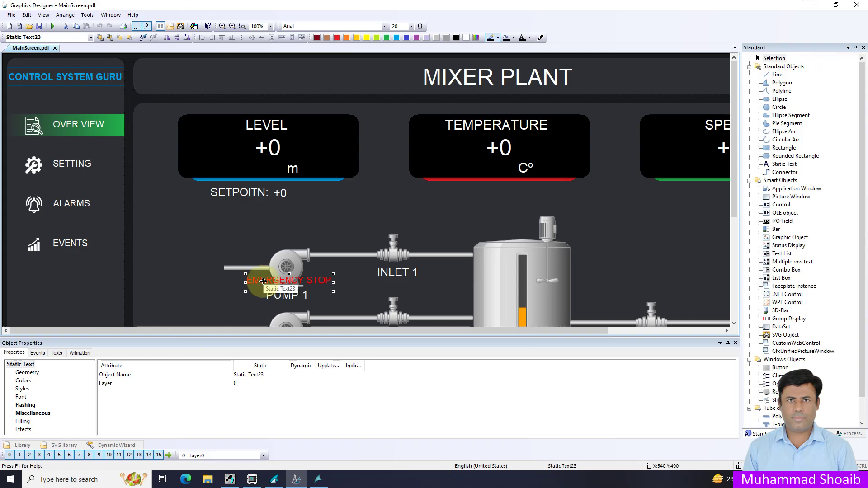
click(42, 414)
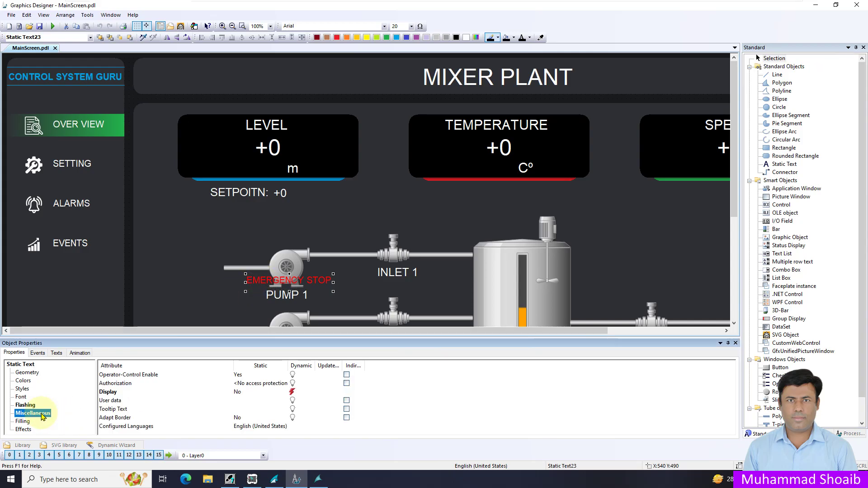
click(25, 405)
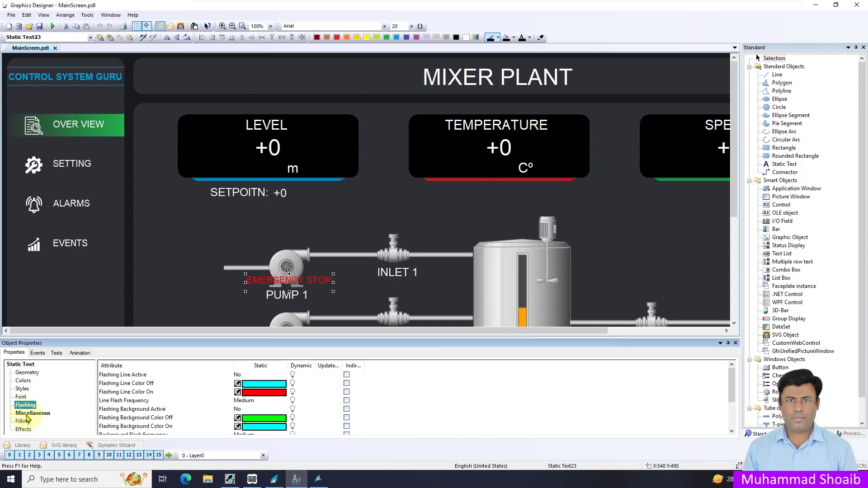
scroll(203, 413, down, 2)
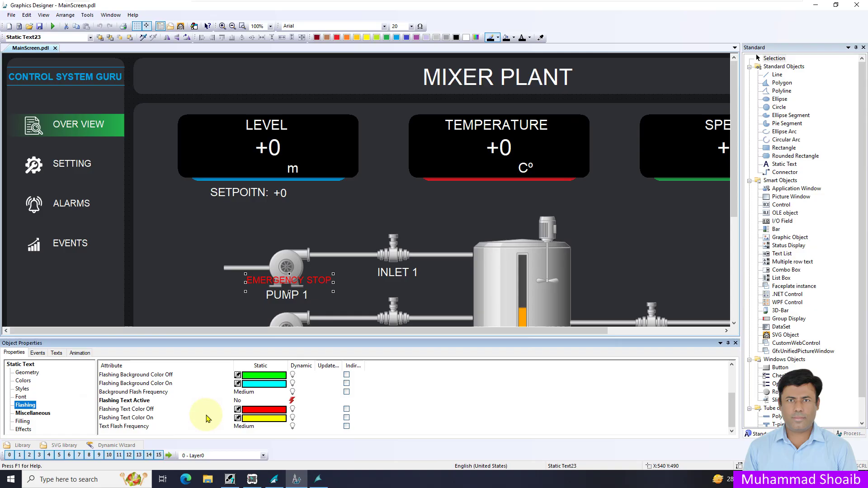
Step: Set Flashing Text Color On to 100 transparency and save the screen
click(259, 419)
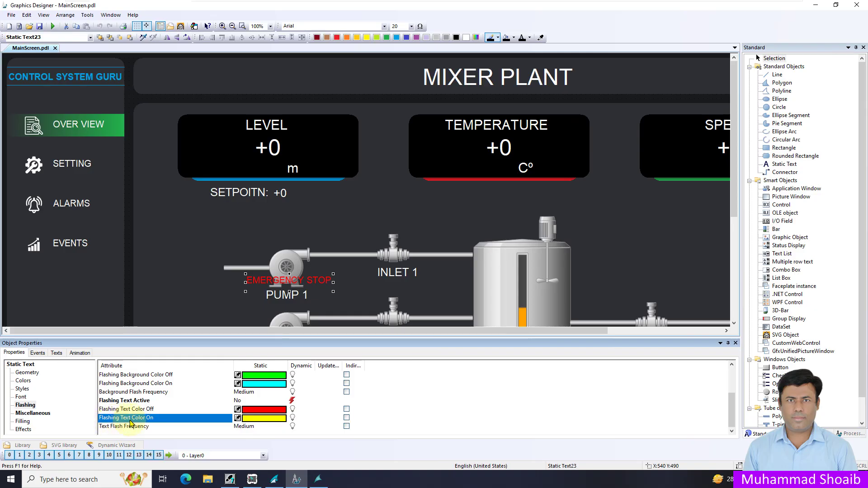
double_click(255, 423)
drag(285, 367, 341, 371)
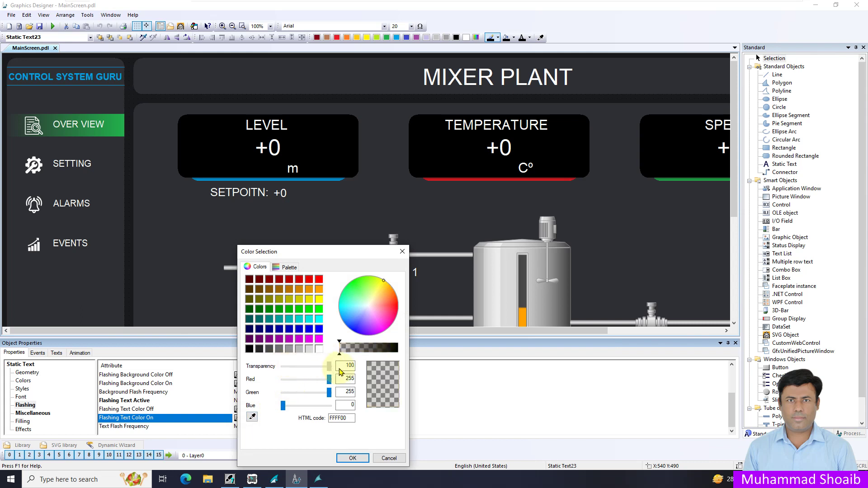
click(353, 458)
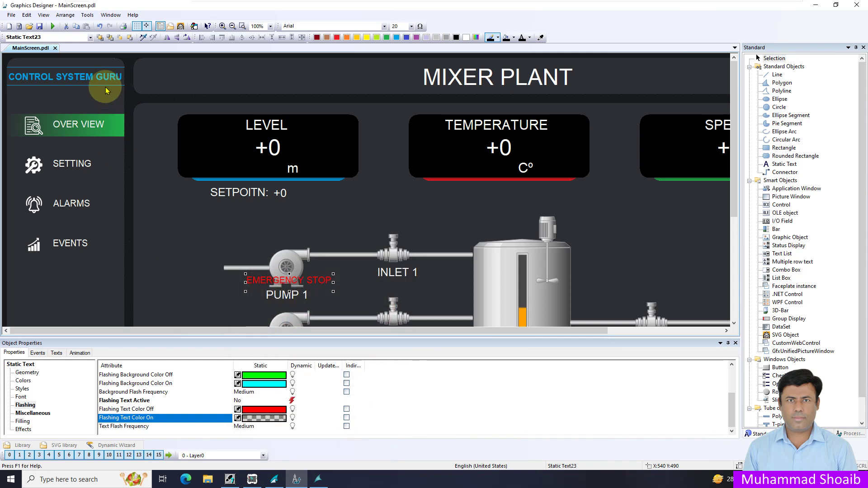
click(39, 27)
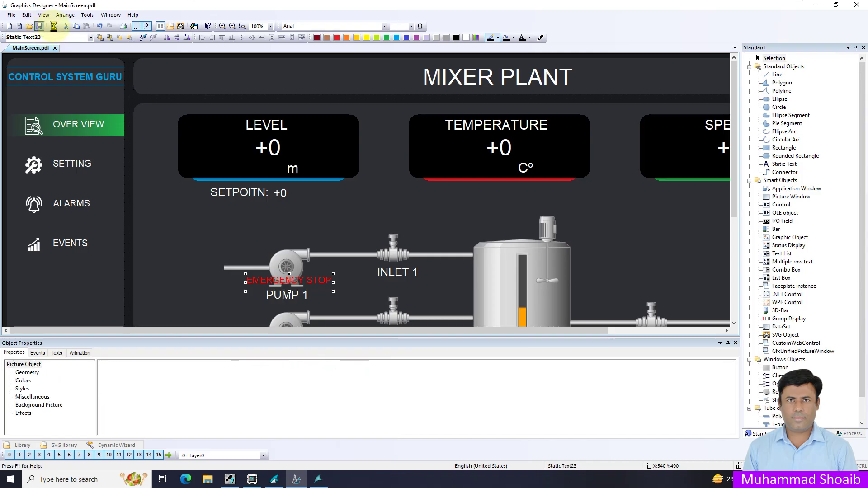
Step: Activate WinCC Runtime for the Mixer Plant screen and bring up the S7-PLCSIM simulator
click(53, 27)
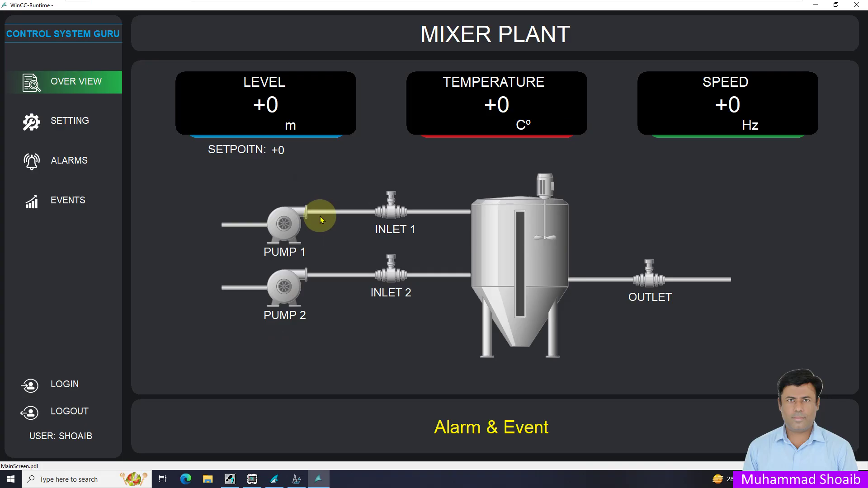
click(252, 479)
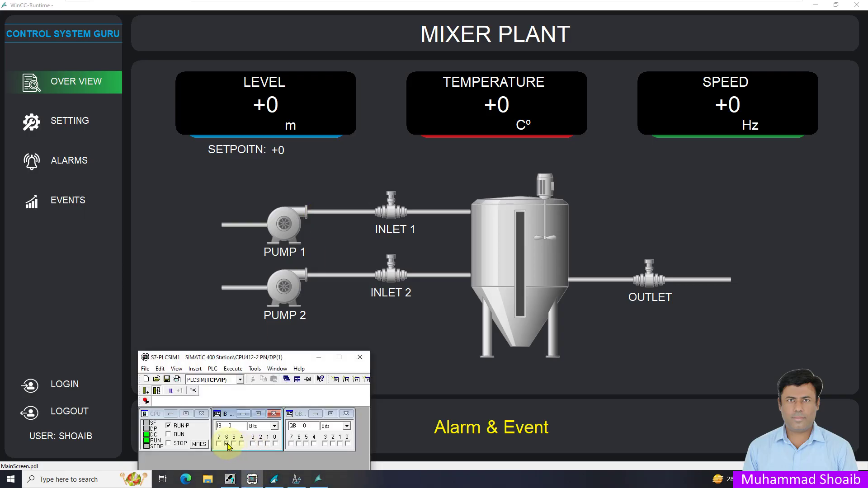